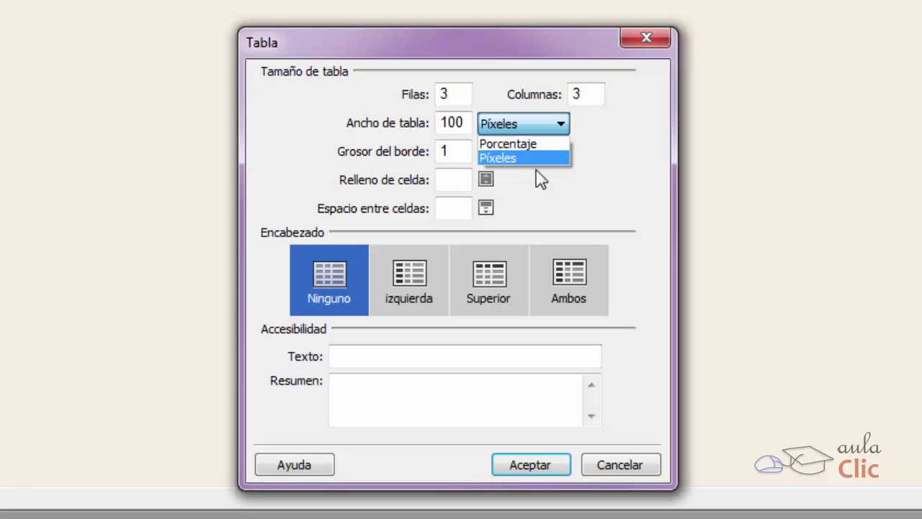
- Set the new table's width to 300 pixels and its border thickness to 3 pixels
{"action": "left_click", "coordinate": [532, 160]}
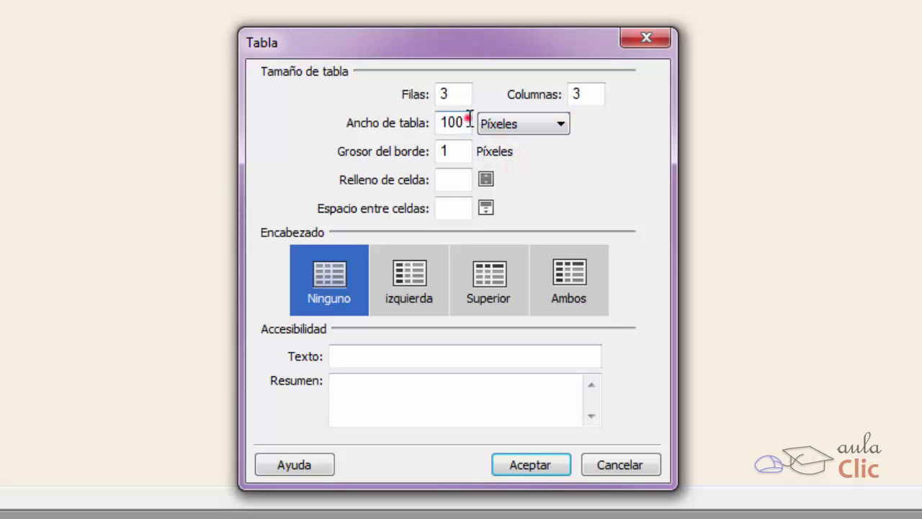
{"action": "left_click_drag", "start_coordinate": [469, 122], "coordinate": [416, 120]}
{"action": "type", "text": "300"}
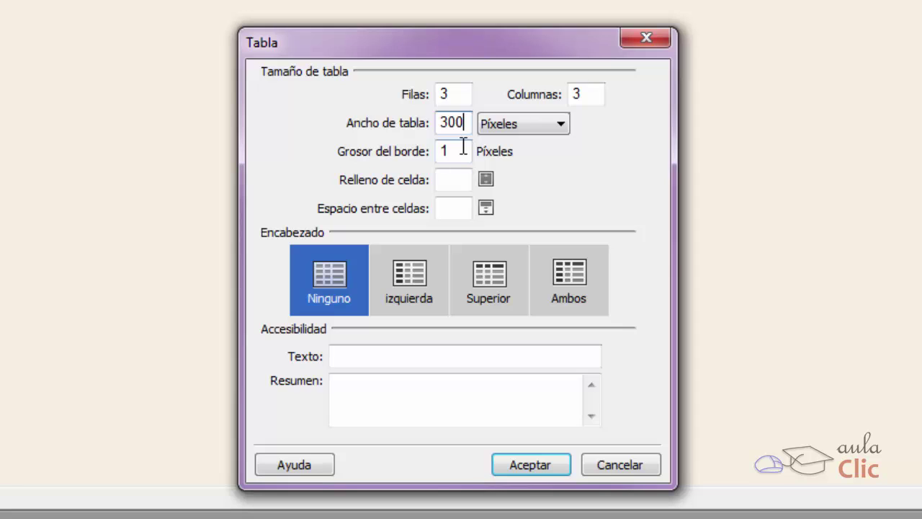
{"action": "left_click_drag", "start_coordinate": [461, 149], "coordinate": [430, 149]}
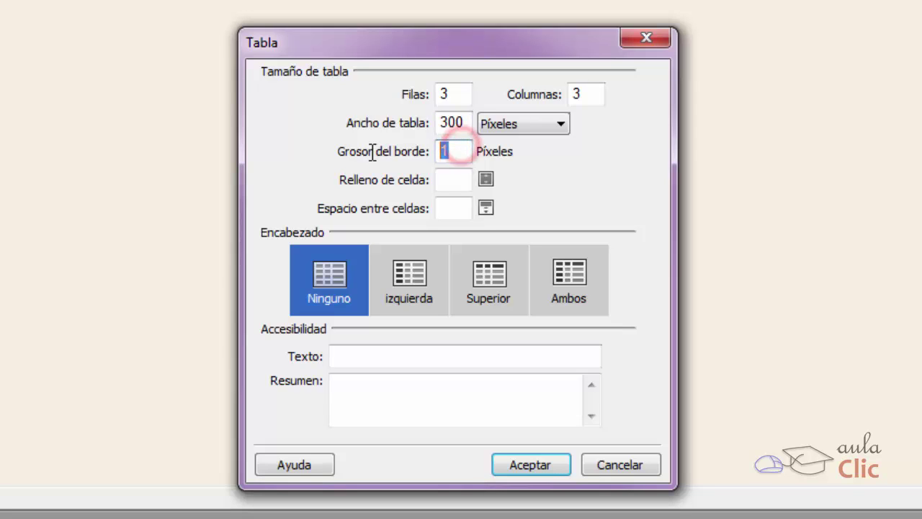
{"action": "type", "text": "3"}
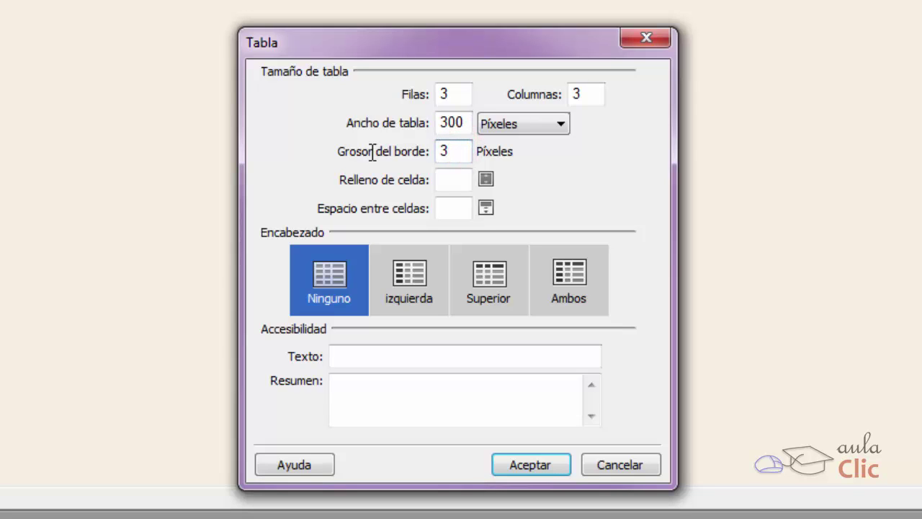
- Set the cell padding to 15, keep the header option Ninguno, and insert the 3-row by 3-column table
{"action": "left_click", "coordinate": [448, 180]}
{"action": "type", "text": "15"}
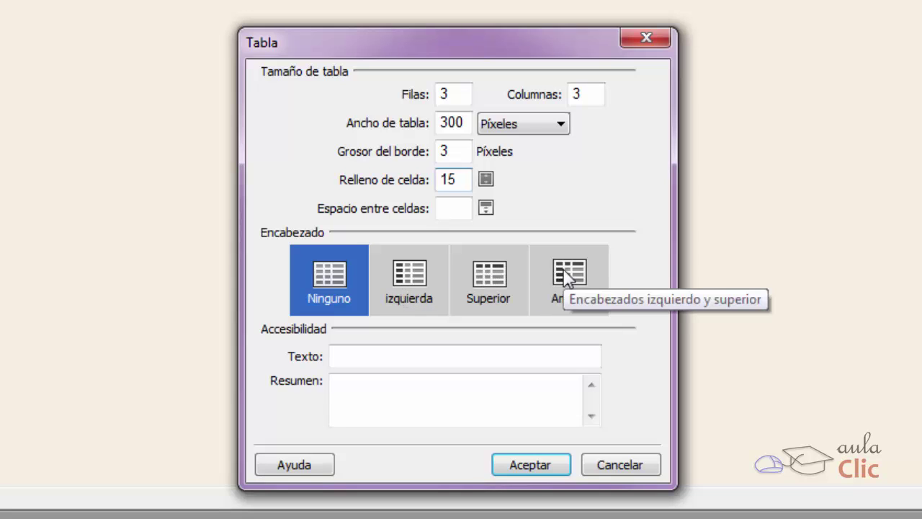
{"action": "left_click", "coordinate": [319, 280]}
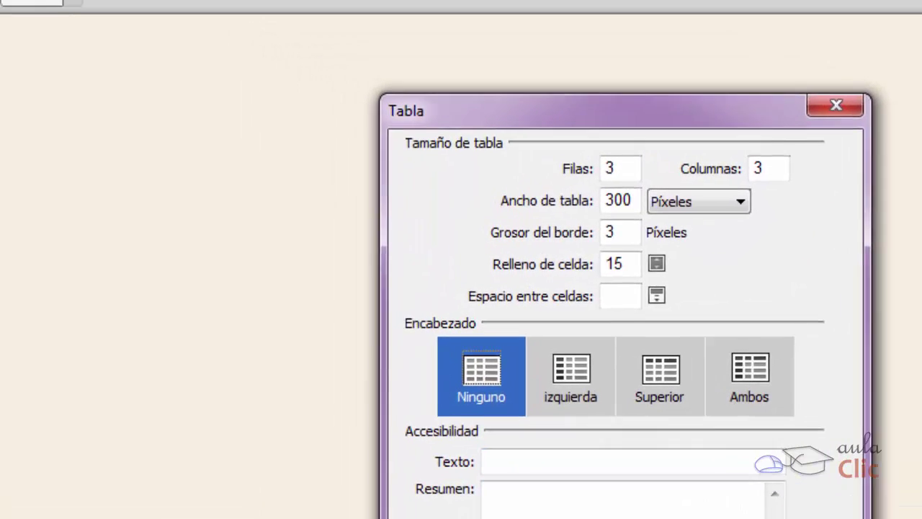
{"action": "key", "text": "Return"}
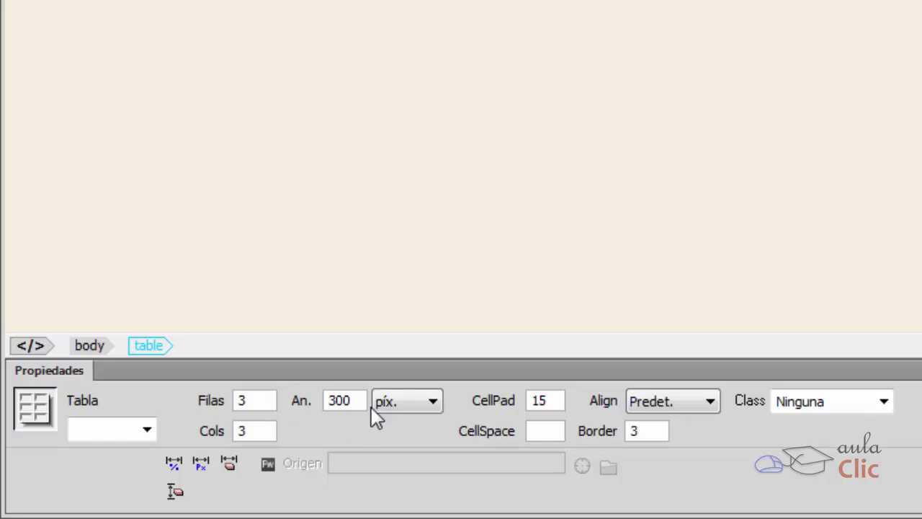
{"action": "left_click", "coordinate": [438, 400]}
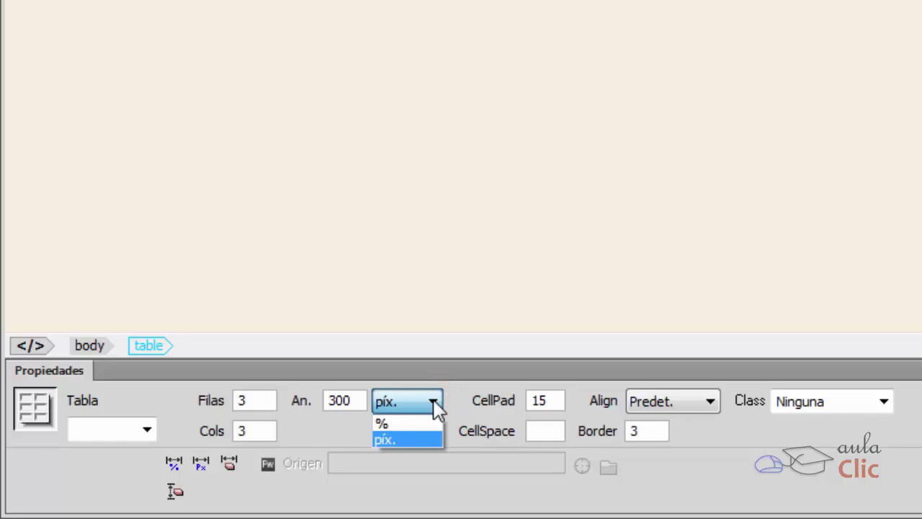
{"action": "left_click", "coordinate": [349, 430]}
{"action": "left_click", "coordinate": [354, 401]}
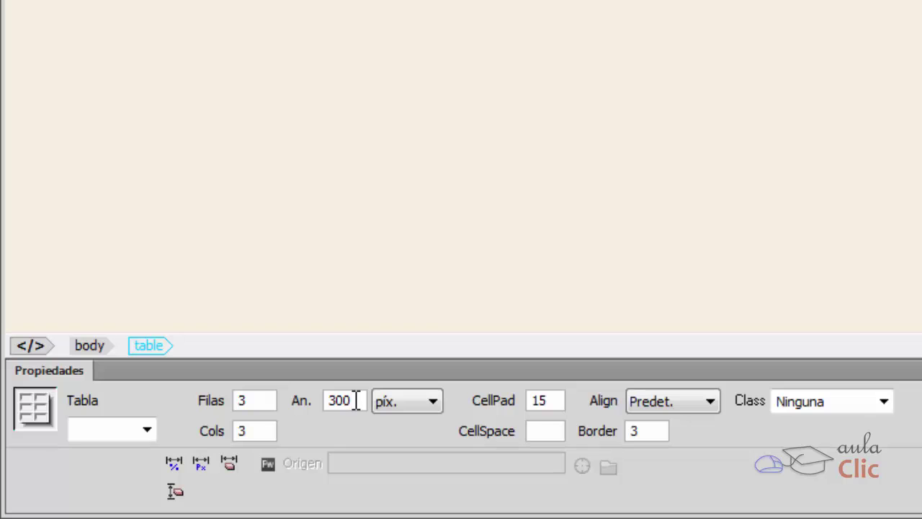
{"action": "double_click", "coordinate": [351, 400]}
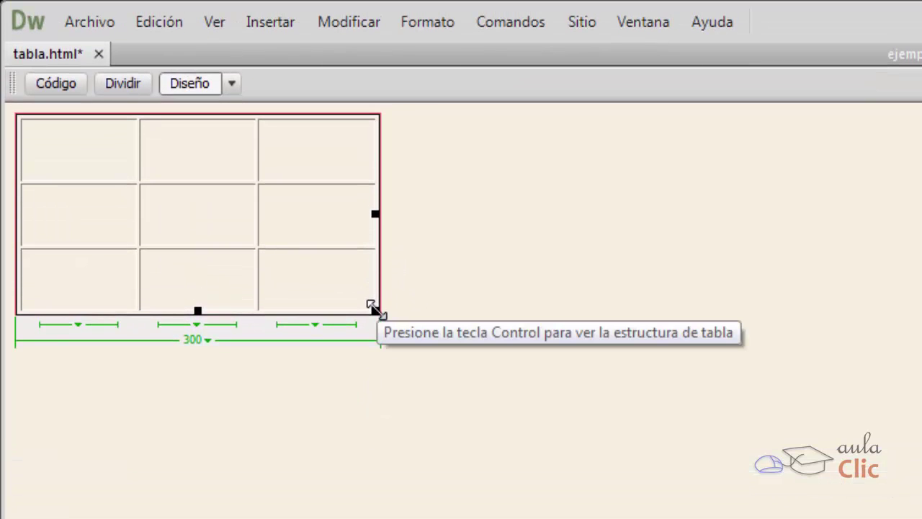
- Resize the table from its corner to about 388 pixels wide and set its alignment to Centro
{"action": "left_click_drag", "start_coordinate": [373, 309], "coordinate": [596, 380]}
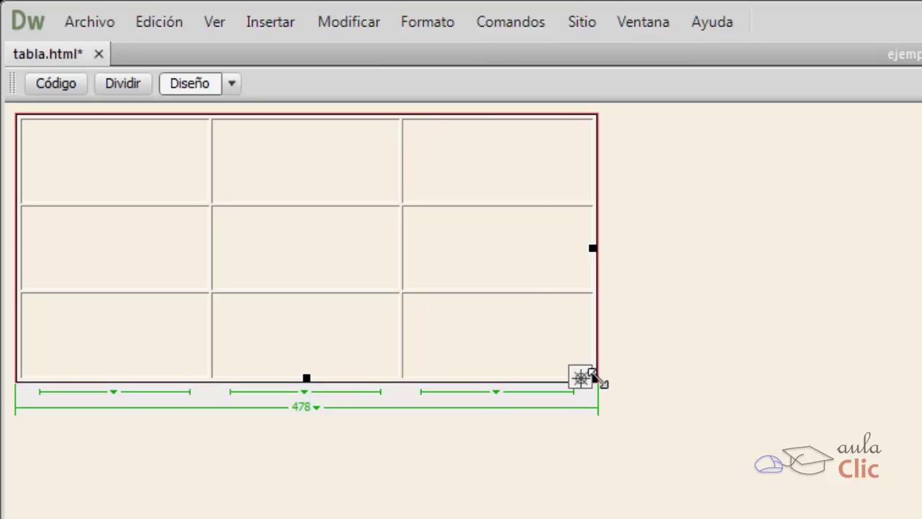
{"action": "left_click_drag", "start_coordinate": [593, 378], "coordinate": [488, 368]}
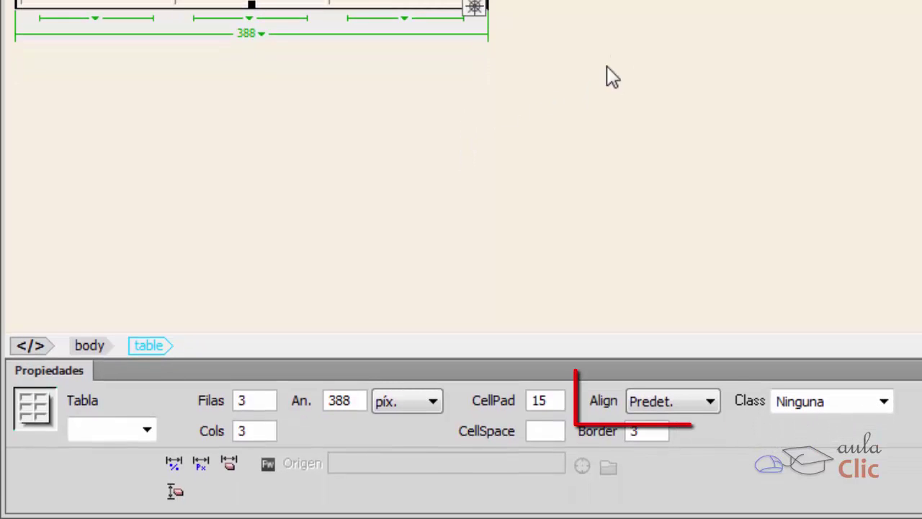
{"action": "left_click", "coordinate": [709, 403]}
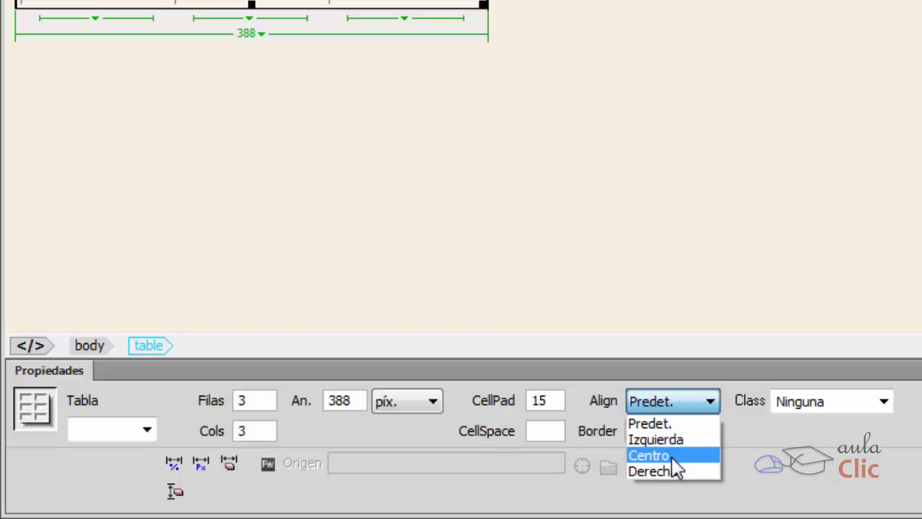
{"action": "left_click", "coordinate": [671, 458]}
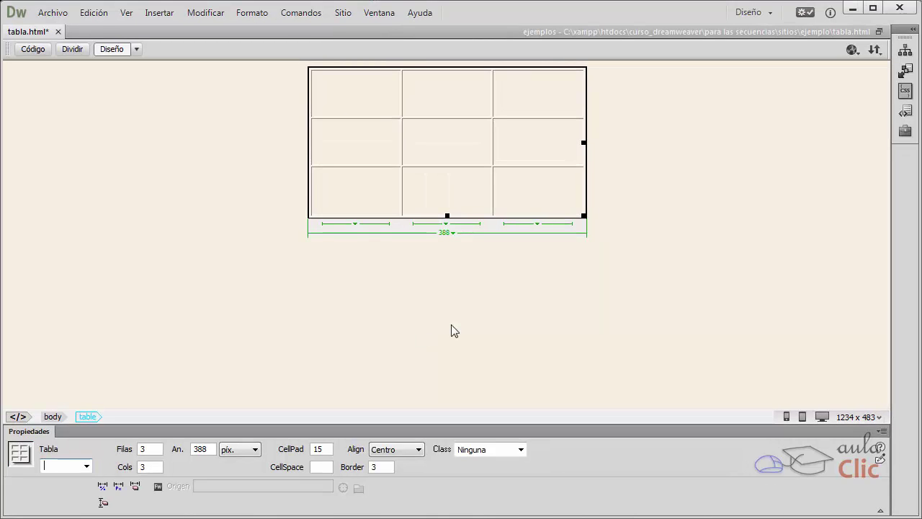
{"action": "left_click", "coordinate": [331, 448]}
{"action": "left_click", "coordinate": [322, 467]}
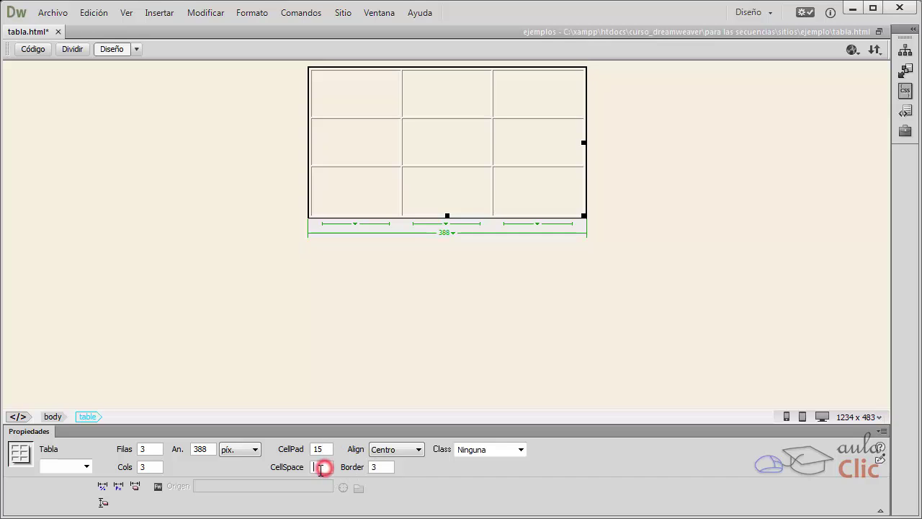
{"action": "key", "text": "BackSpace"}
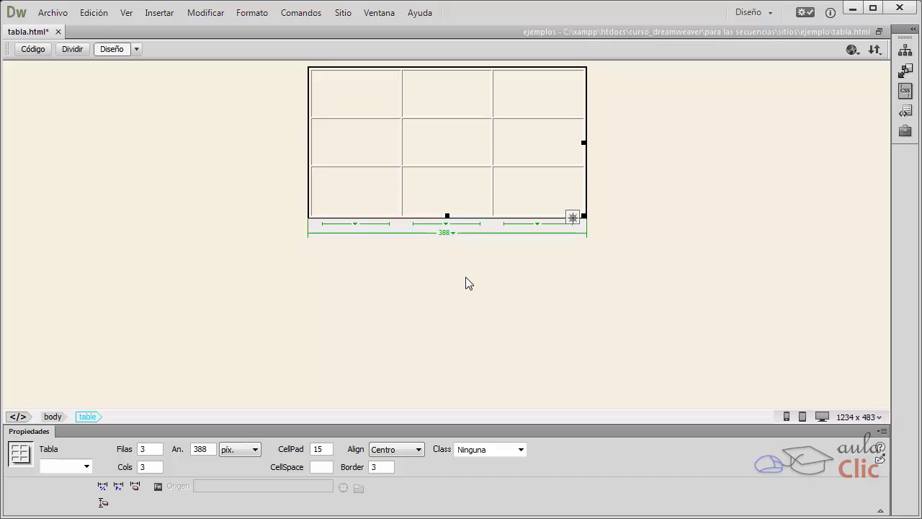
- Enter "Tipo" in the table's first cell and enlarge its column to about 162 pixels wide and its row to about 117 pixels high
{"action": "left_click", "coordinate": [357, 94]}
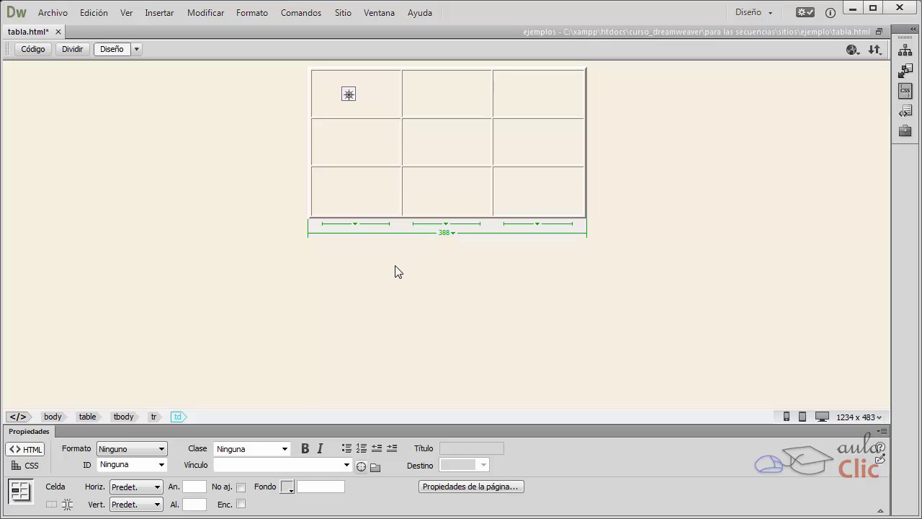
{"action": "left_click", "coordinate": [362, 97]}
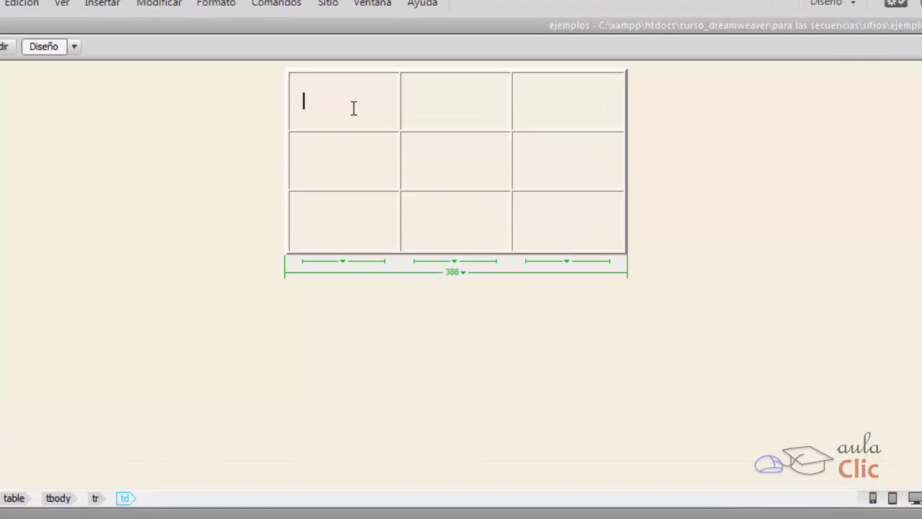
{"action": "type", "text": "Tipo"}
{"action": "key", "text": "ctrl+alt+i"}
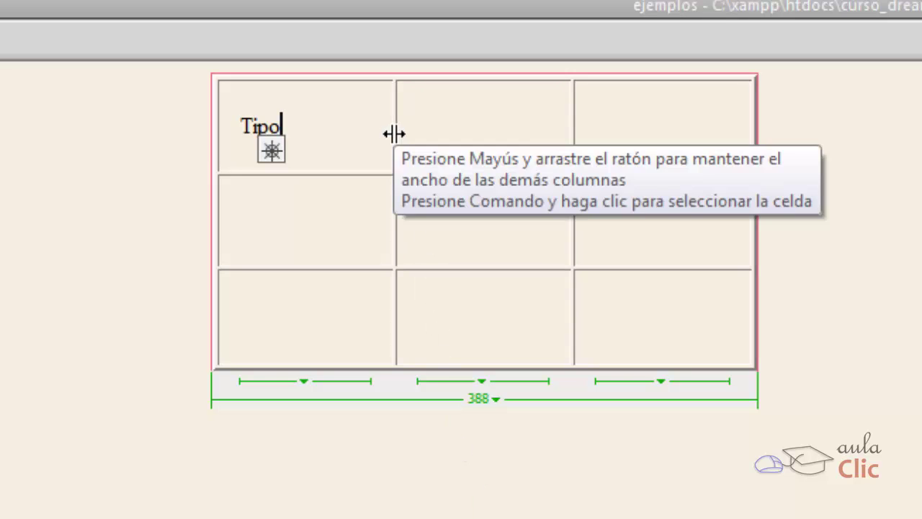
{"action": "left_click_drag", "start_coordinate": [394, 133], "coordinate": [494, 137]}
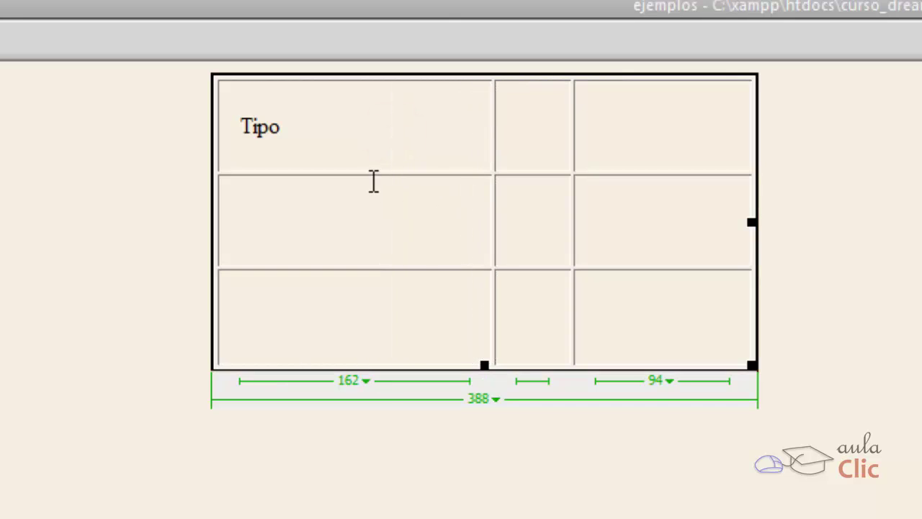
{"action": "left_click_drag", "start_coordinate": [371, 173], "coordinate": [376, 246]}
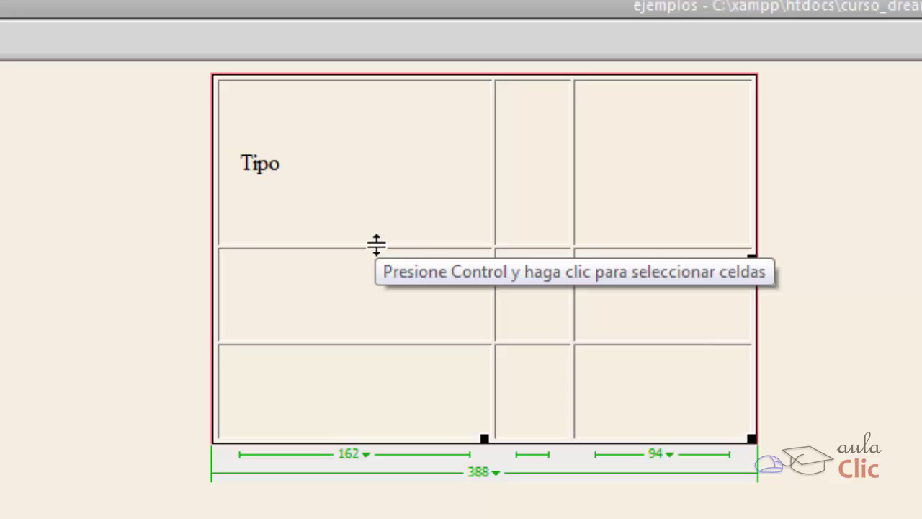
- Align the "Tipo" cell's content to Centro horizontally and Medio vertically
{"action": "left_click", "coordinate": [332, 179]}
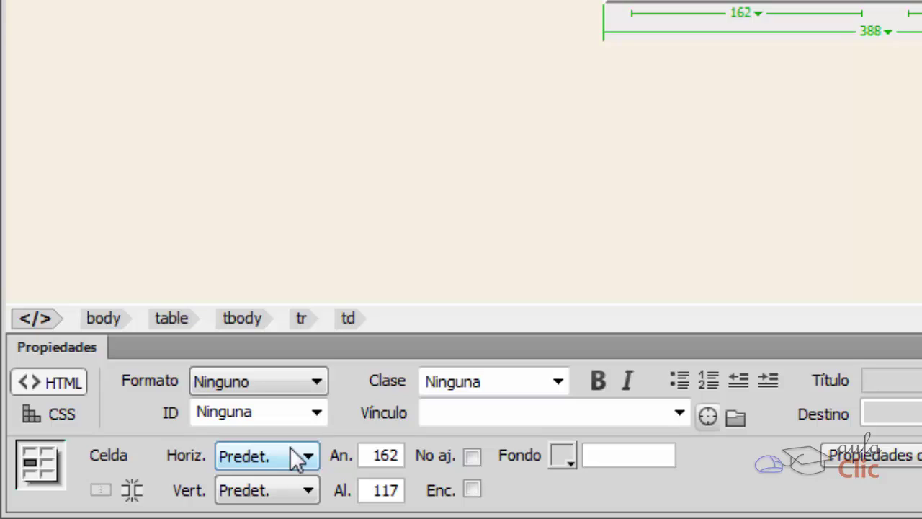
{"action": "left_click", "coordinate": [297, 458]}
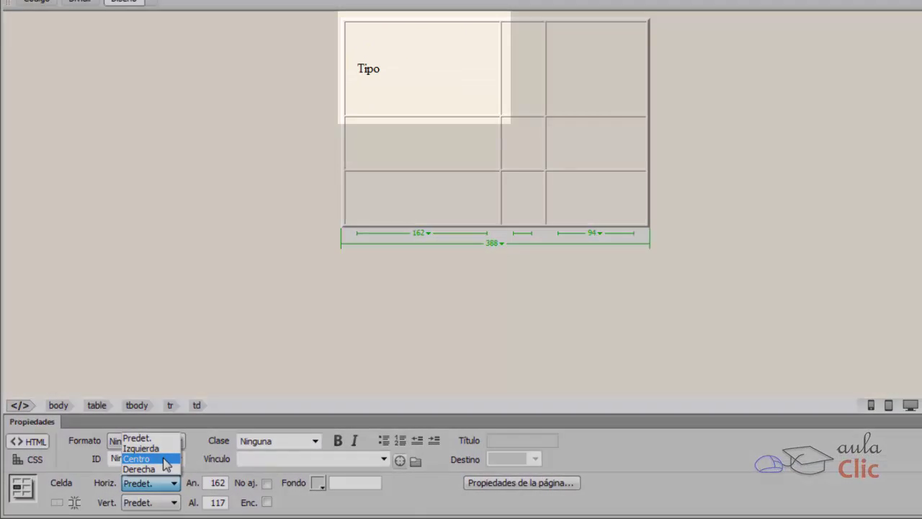
{"action": "left_click", "coordinate": [188, 444]}
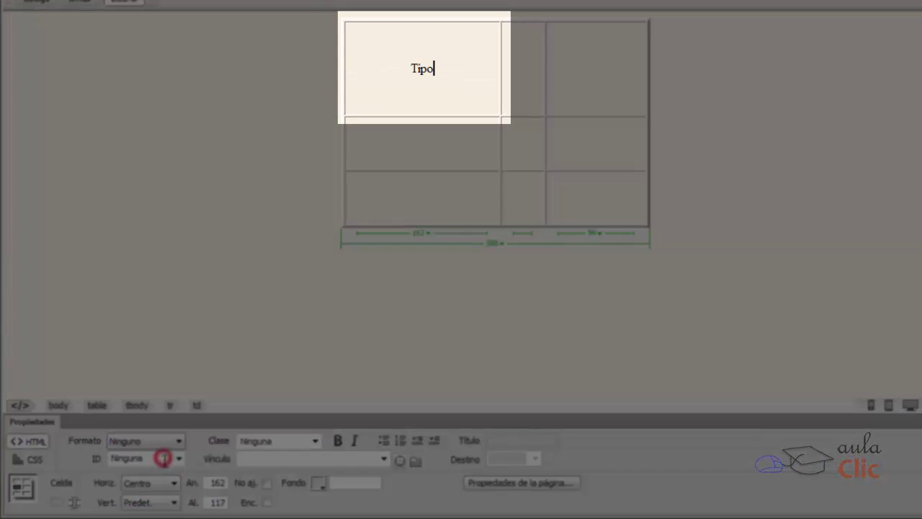
{"action": "left_click", "coordinate": [167, 504]}
{"action": "left_click", "coordinate": [164, 478]}
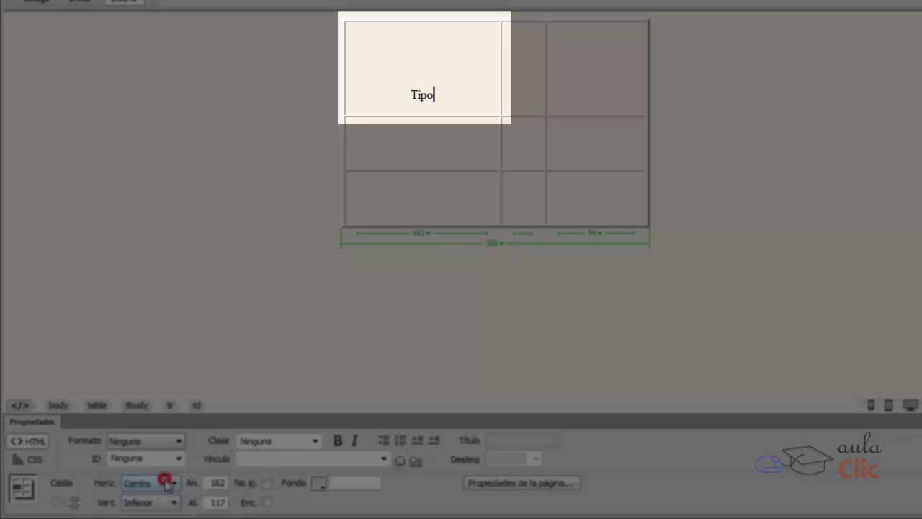
{"action": "left_click", "coordinate": [167, 503]}
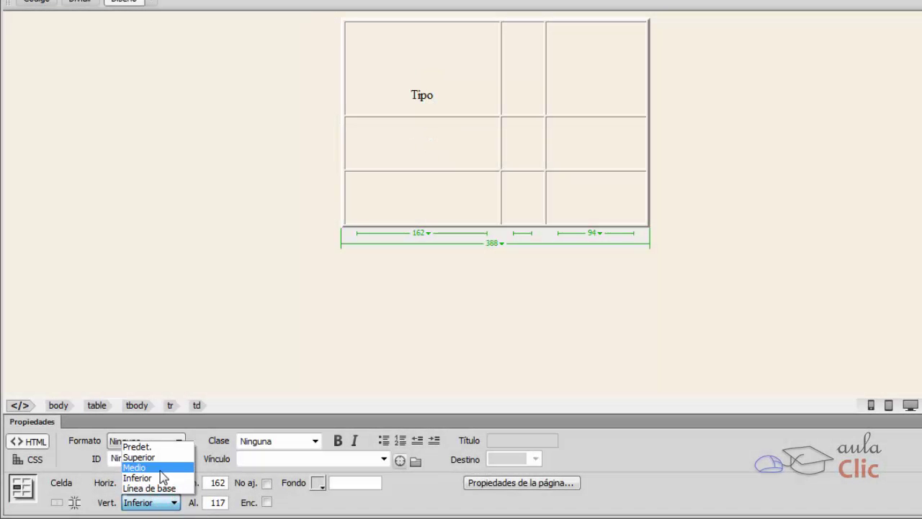
{"action": "left_click", "coordinate": [160, 468]}
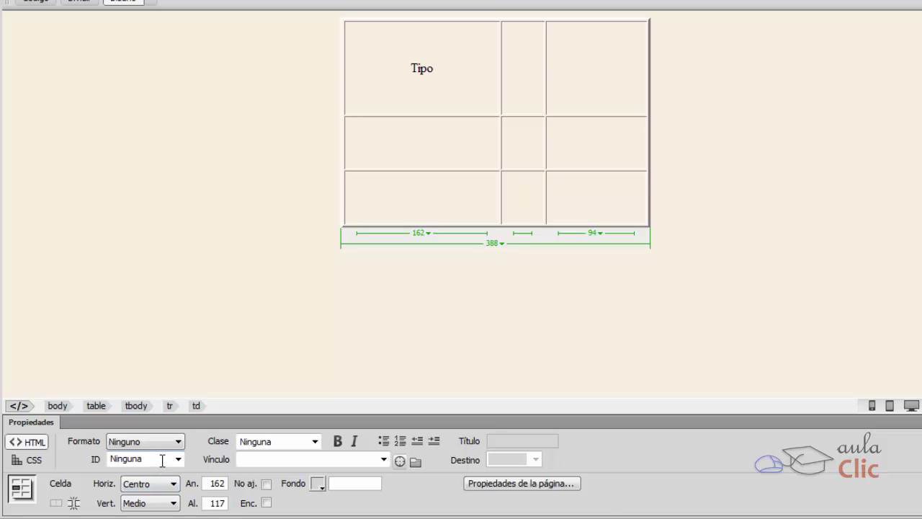
- Split the middle cell of the table's first row into 2 rows
{"action": "left_click", "coordinate": [516, 66]}
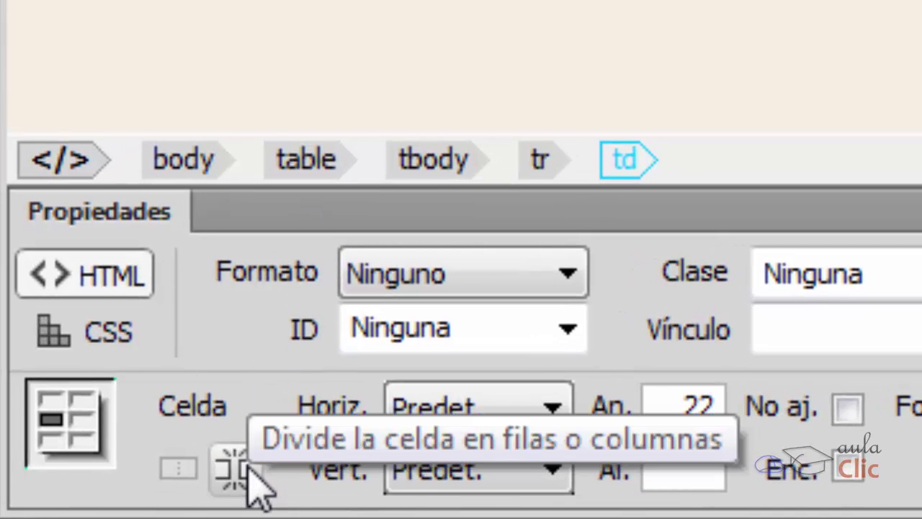
{"action": "left_click", "coordinate": [249, 467]}
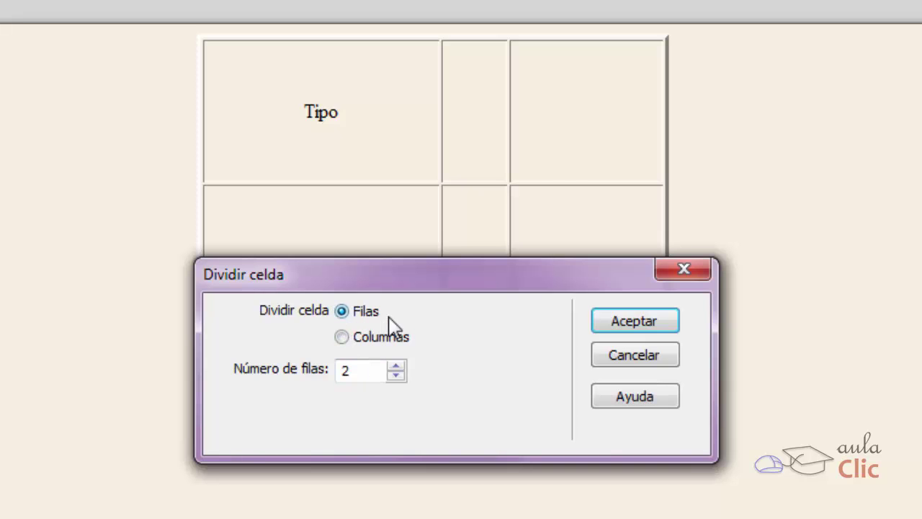
{"action": "left_click", "coordinate": [653, 324]}
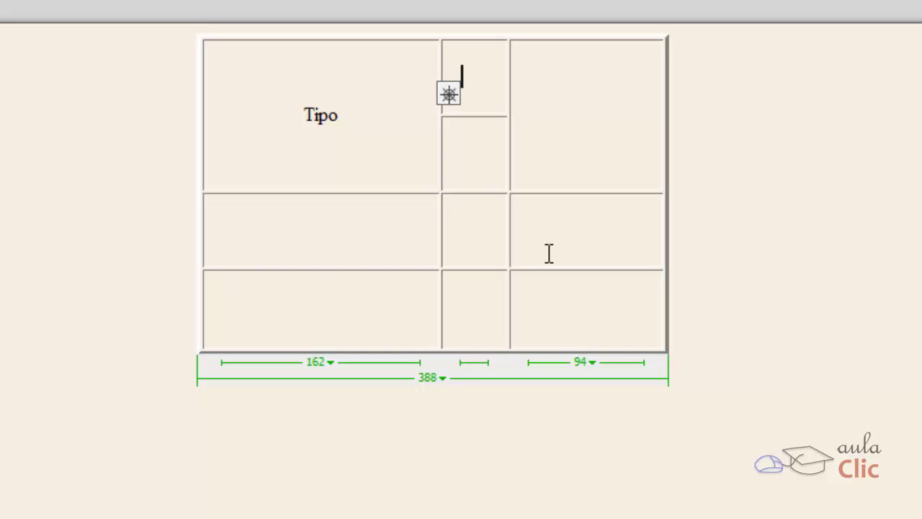
- Select the four cells where the last two rows meet the middle and last columns, and merge them into one cell
{"action": "left_click", "coordinate": [479, 230]}
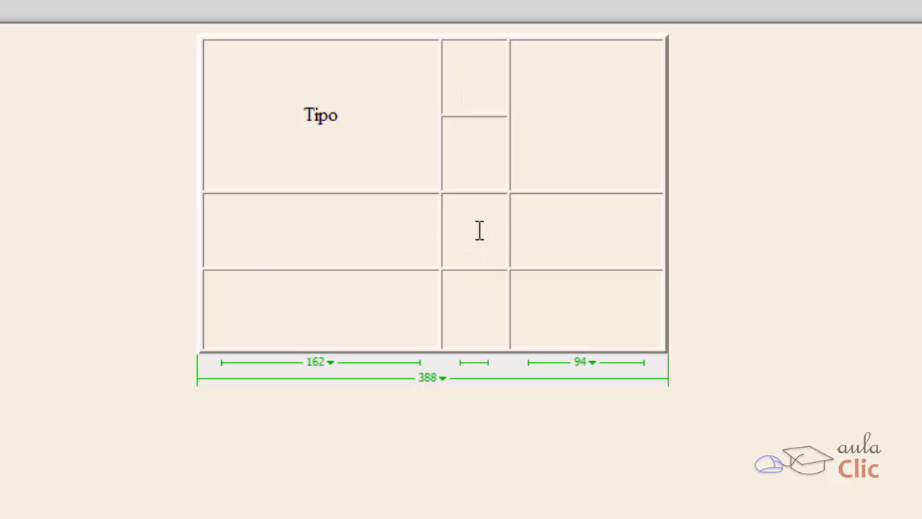
{"action": "left_click_drag", "start_coordinate": [480, 231], "coordinate": [536, 229]}
{"action": "left_click", "coordinate": [537, 230]}
{"action": "left_click_drag", "start_coordinate": [480, 229], "coordinate": [570, 233]}
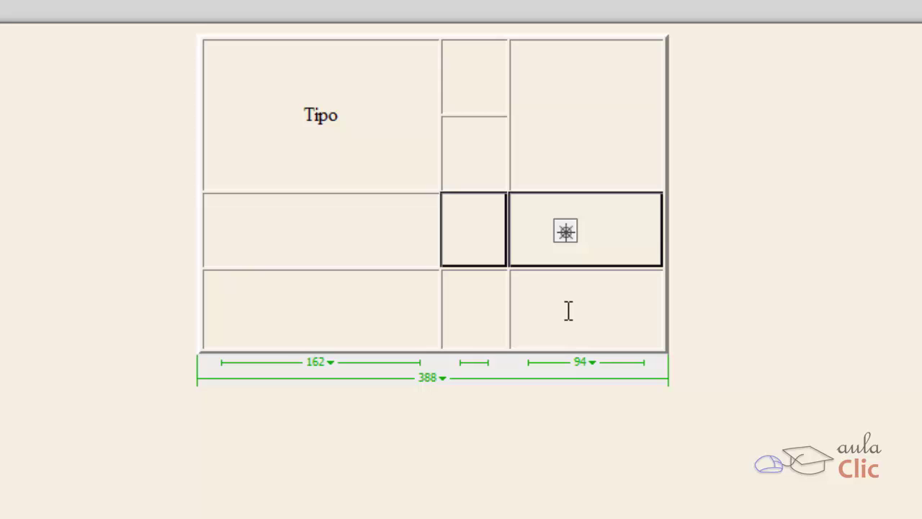
{"action": "key", "text": "ctrl"}
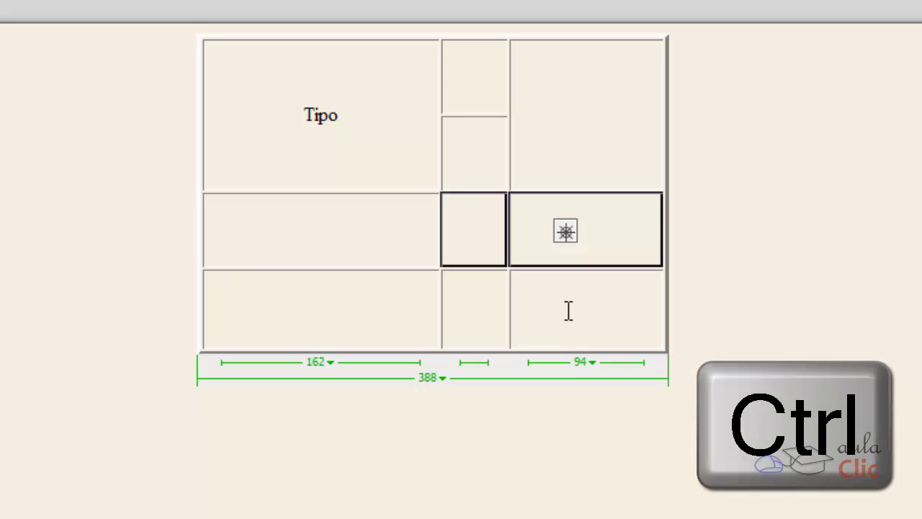
{"action": "left_click", "coordinate": [566, 309], "text": "ctrl"}
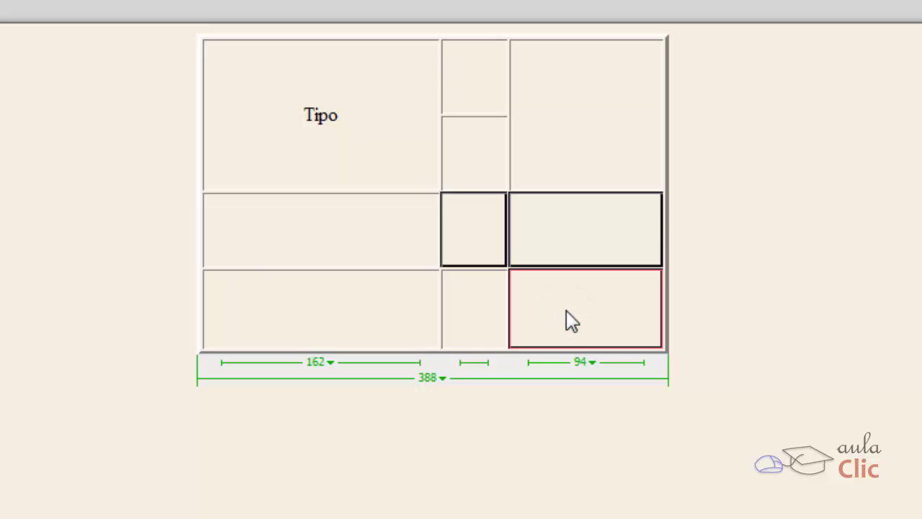
{"action": "left_click", "coordinate": [473, 302], "text": "ctrl"}
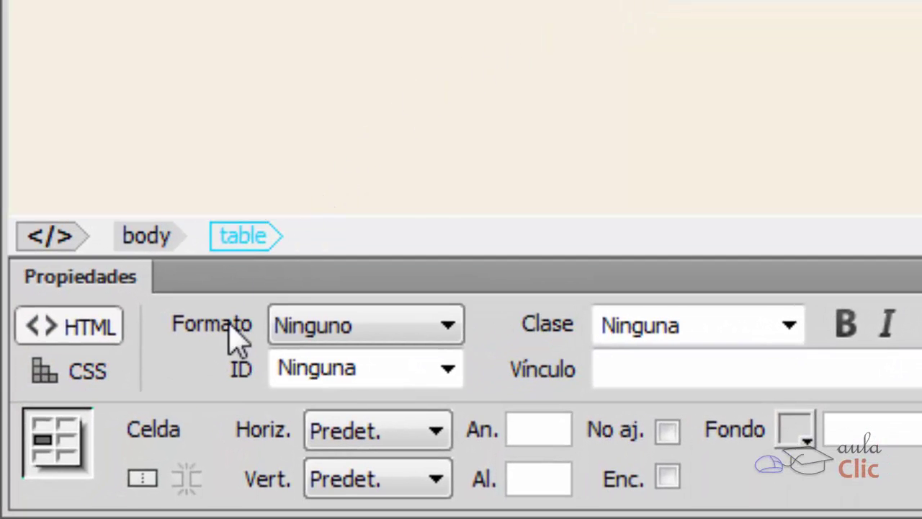
{"action": "left_click", "coordinate": [144, 478]}
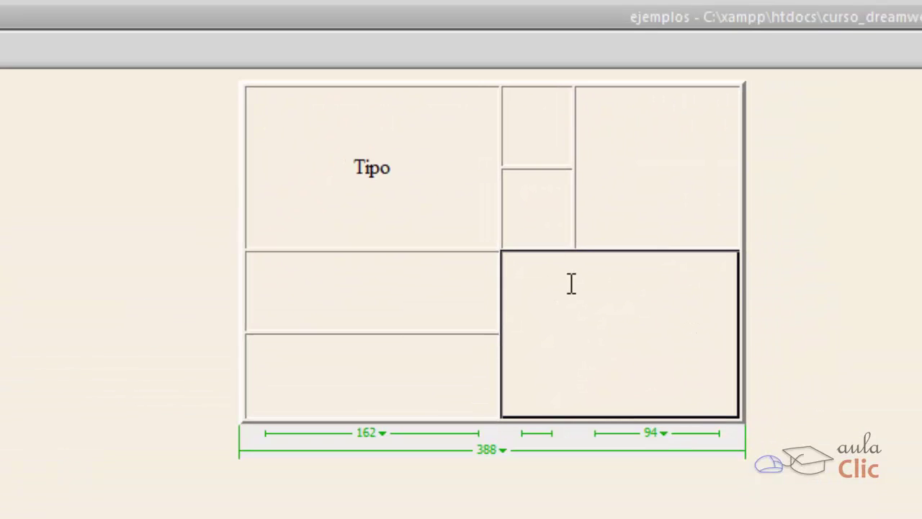
{"action": "left_click", "coordinate": [628, 205]}
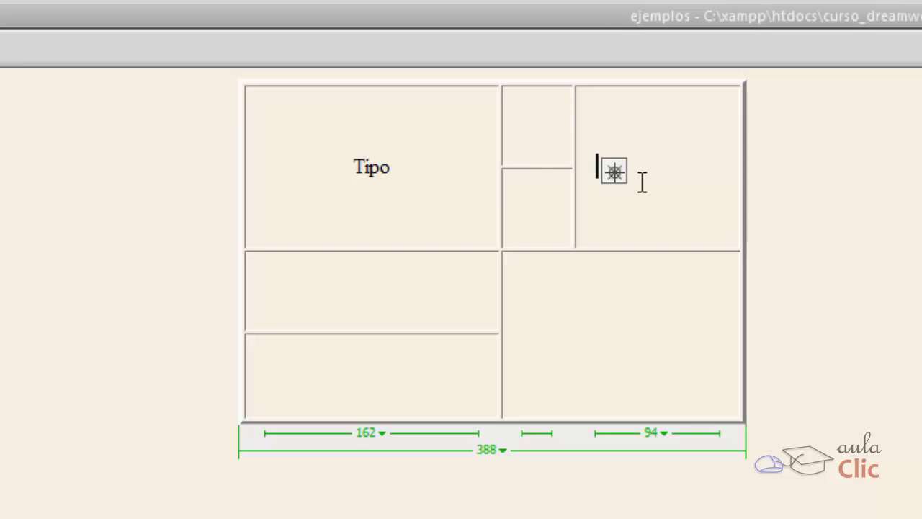
- Insert a single row at the cell directly below "Tipo" and undo the insertion
{"action": "left_click", "coordinate": [271, 304]}
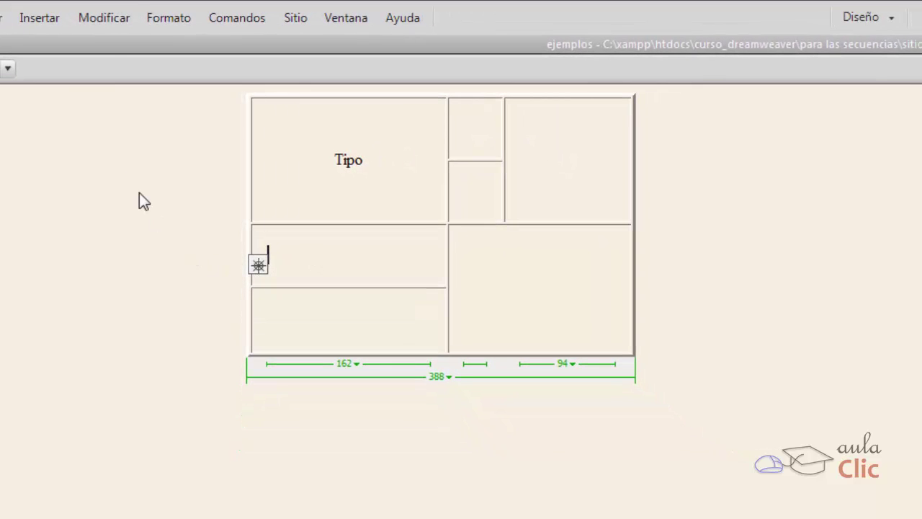
{"action": "left_click", "coordinate": [106, 18]}
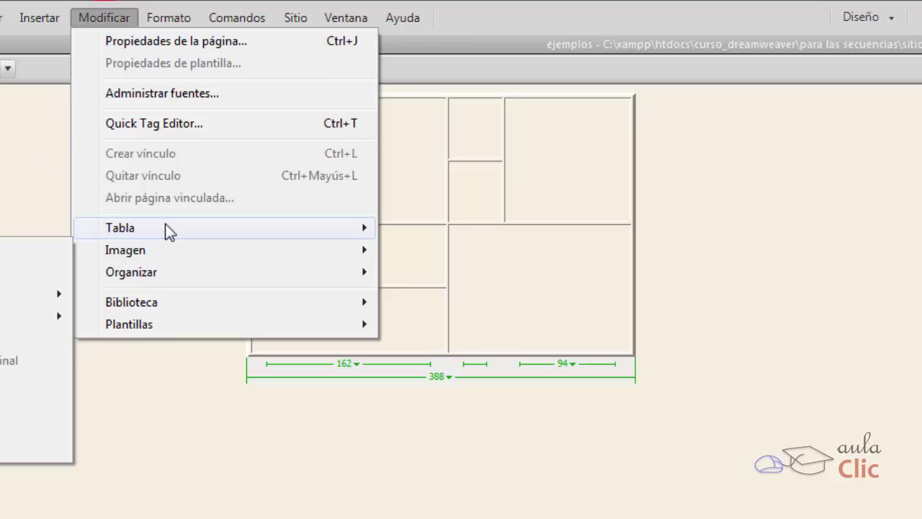
{"action": "mouse_move", "coordinate": [166, 231]}
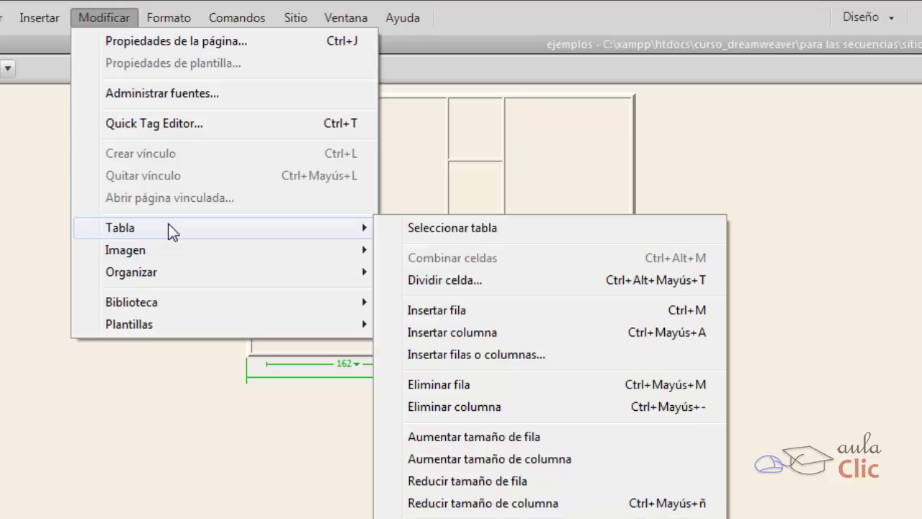
{"action": "left_click", "coordinate": [508, 315]}
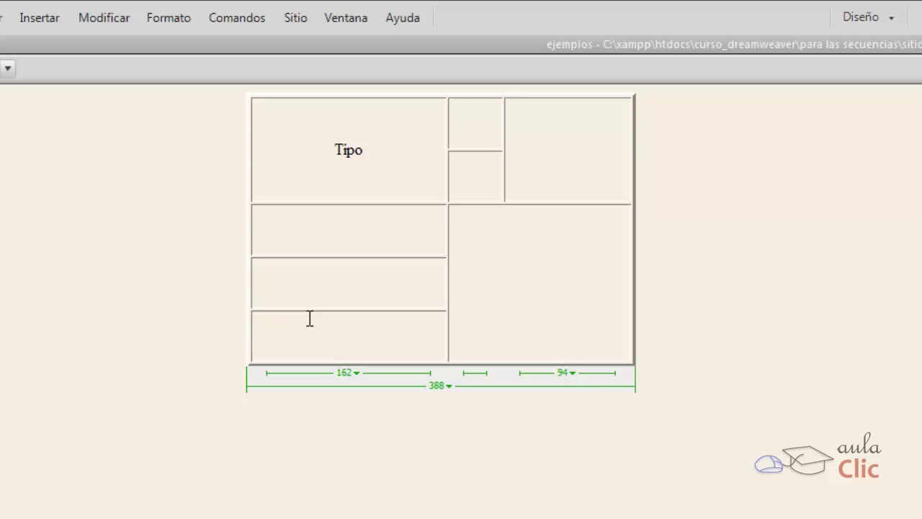
{"action": "key", "text": "ctrl+z"}
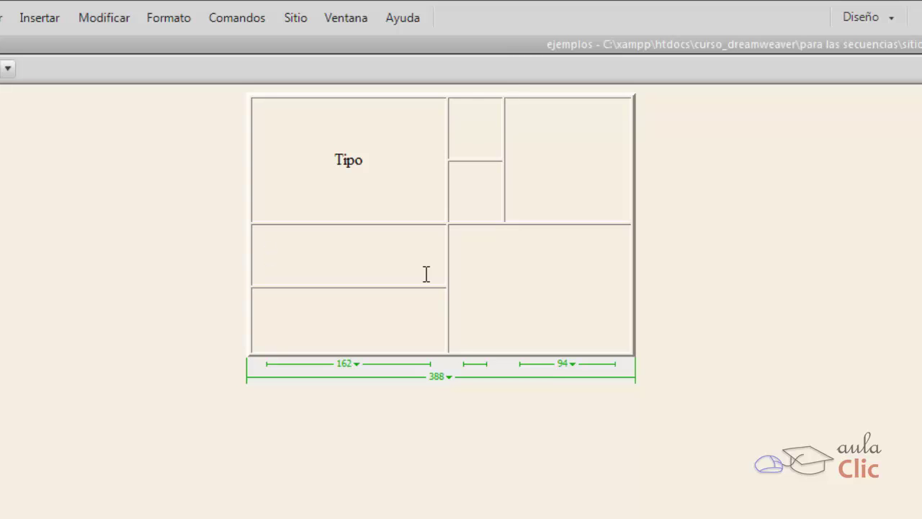
- Insert 1 row below the cell under "Tipo", using the Insertar filas o columnas options Filas and Bajo la selección
{"action": "left_click", "coordinate": [103, 19]}
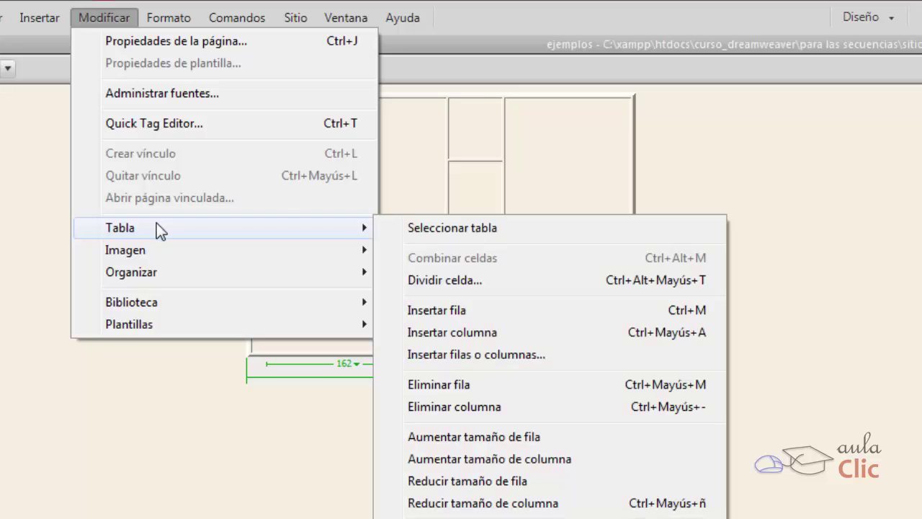
{"action": "left_click", "coordinate": [502, 357]}
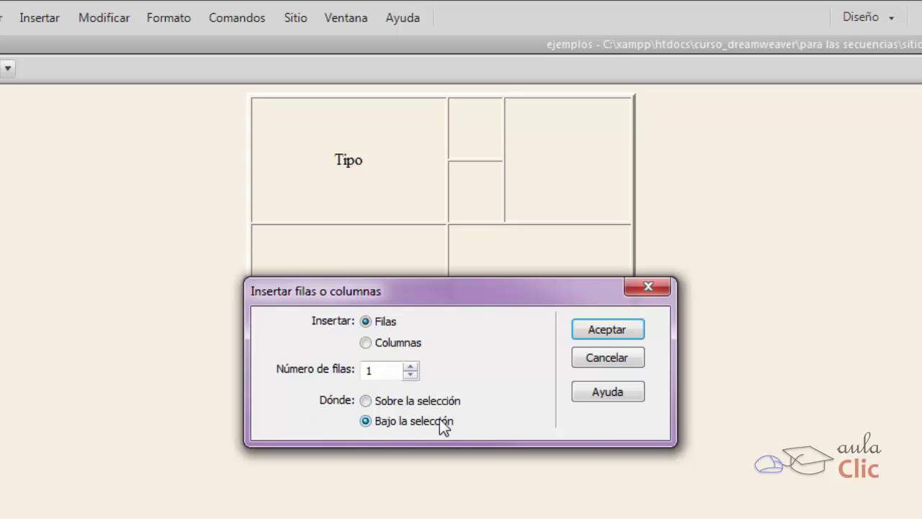
{"action": "left_click", "coordinate": [366, 342]}
{"action": "left_click", "coordinate": [368, 322]}
{"action": "left_click", "coordinate": [607, 329]}
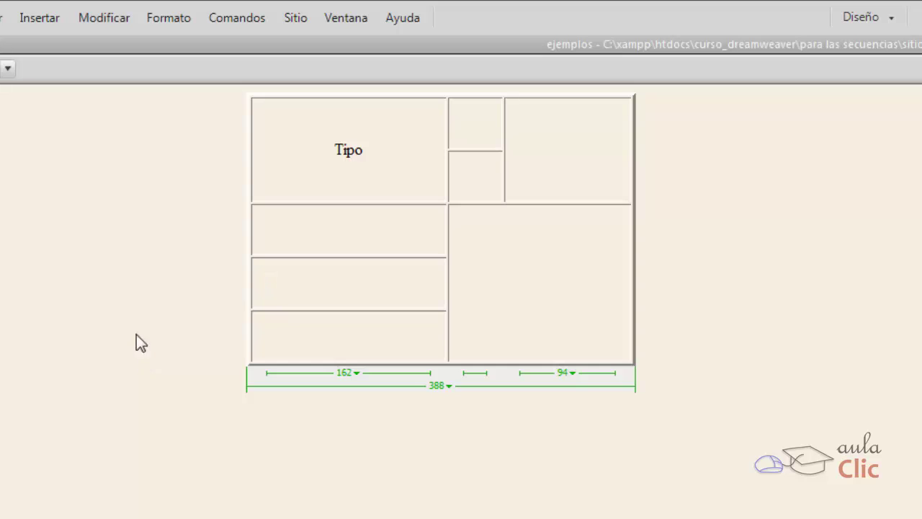
- Delete the table row that contains the insertion point with Eliminar fila
{"action": "left_click", "coordinate": [118, 15]}
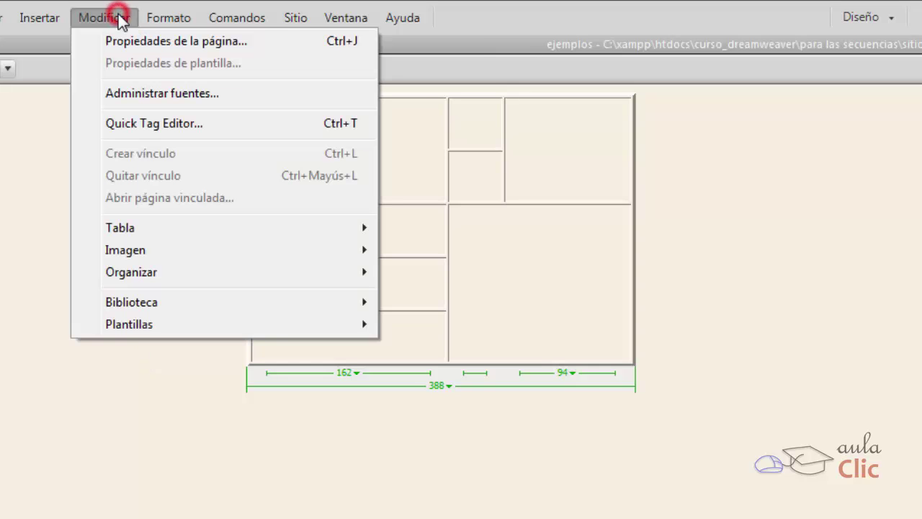
{"action": "mouse_move", "coordinate": [180, 232]}
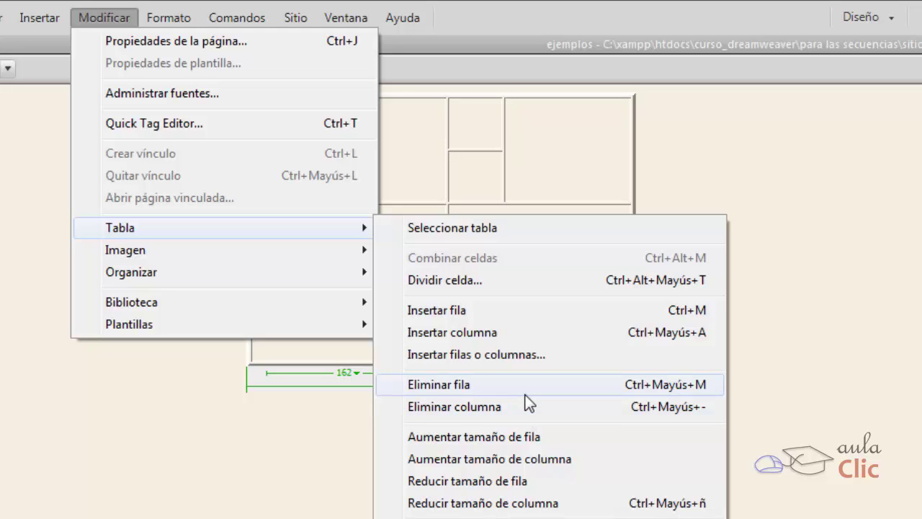
{"action": "left_click", "coordinate": [525, 393]}
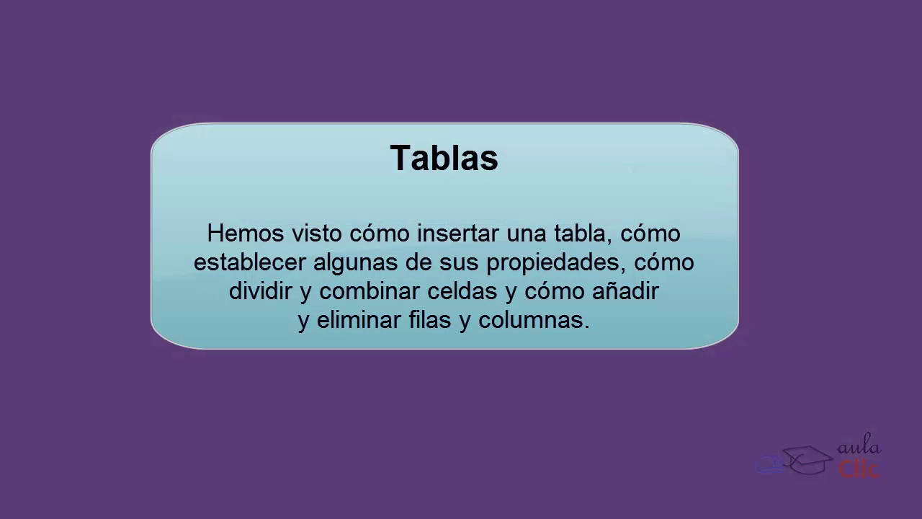